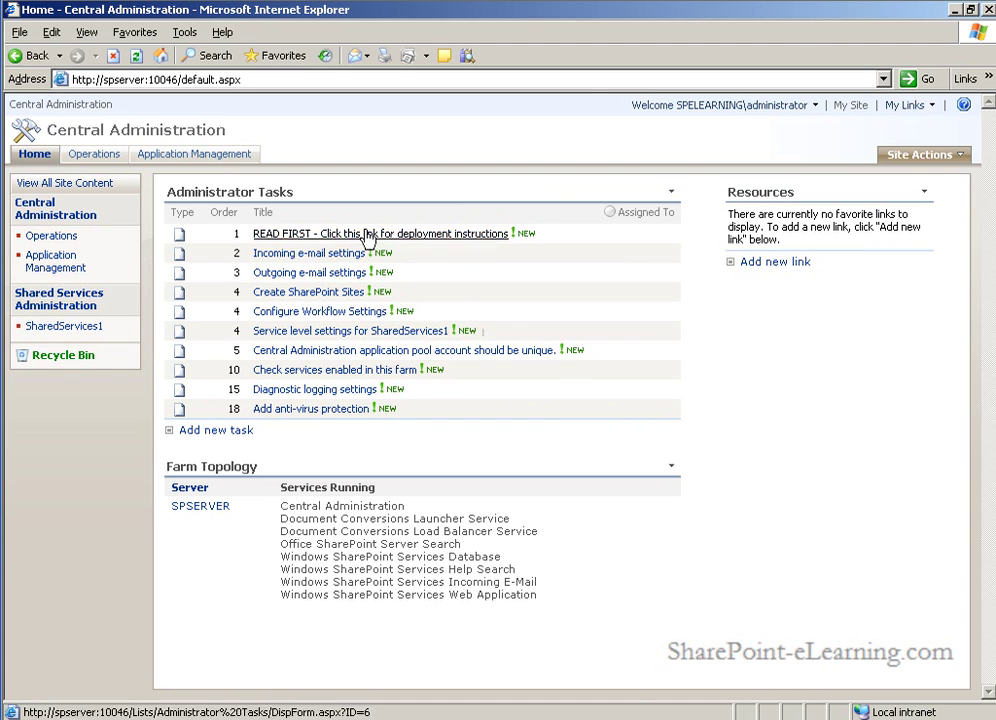
Step: Go to the Configure Incoming E-Mail Settings page through the Incoming e-mail settings task
click(331, 257)
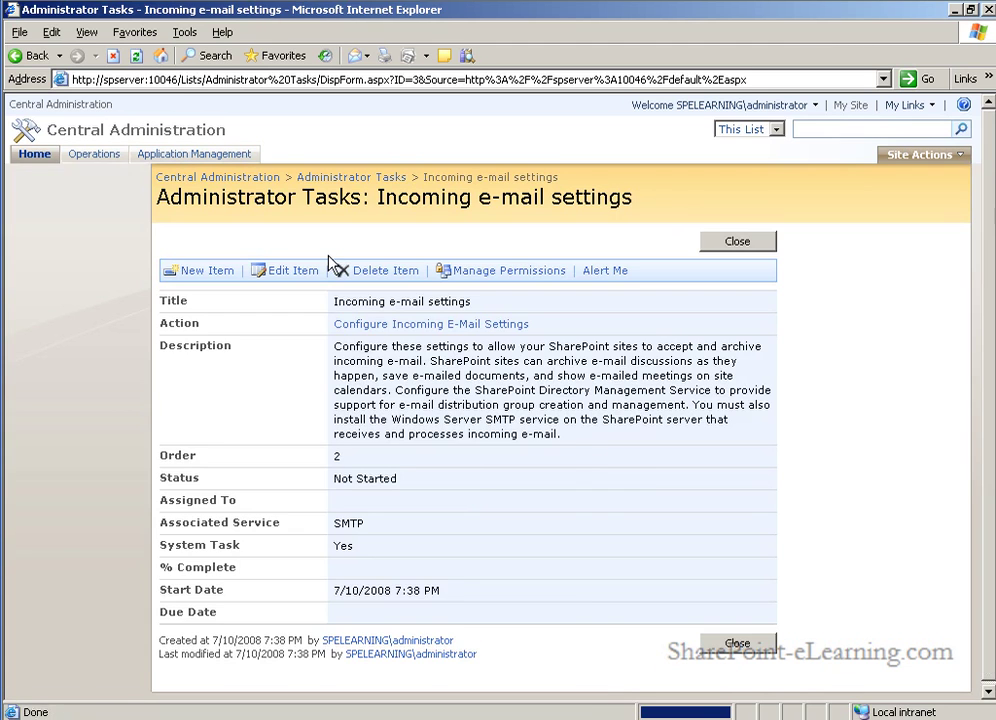
click(446, 325)
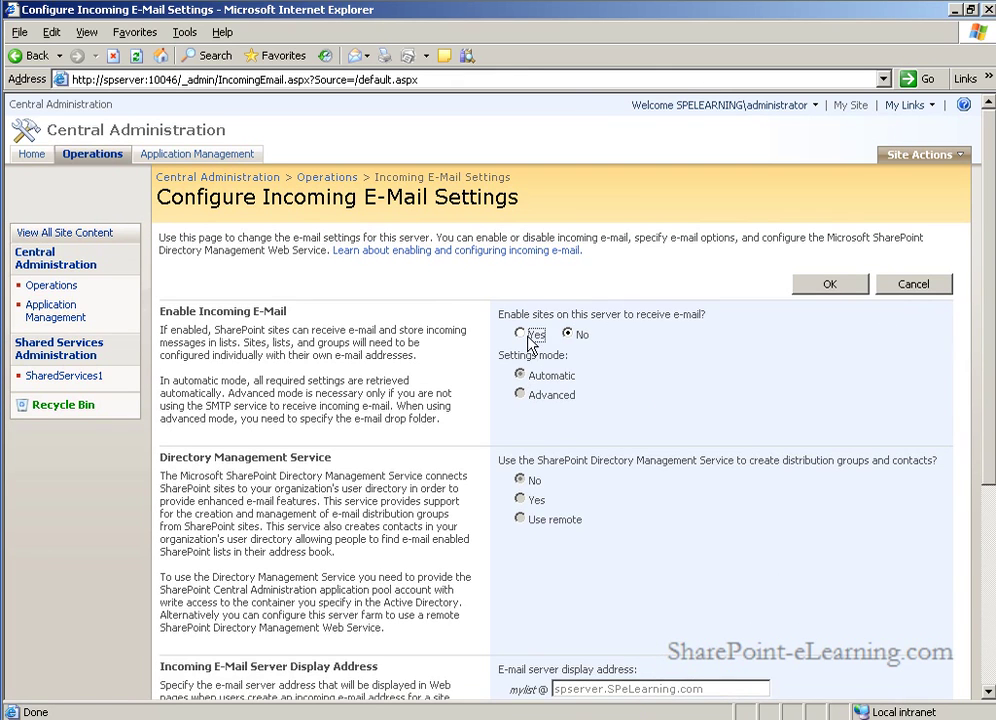
Step: Set 'Enable sites on this server to receive e-mail' to Yes, leaving settings mode Automatic
click(529, 336)
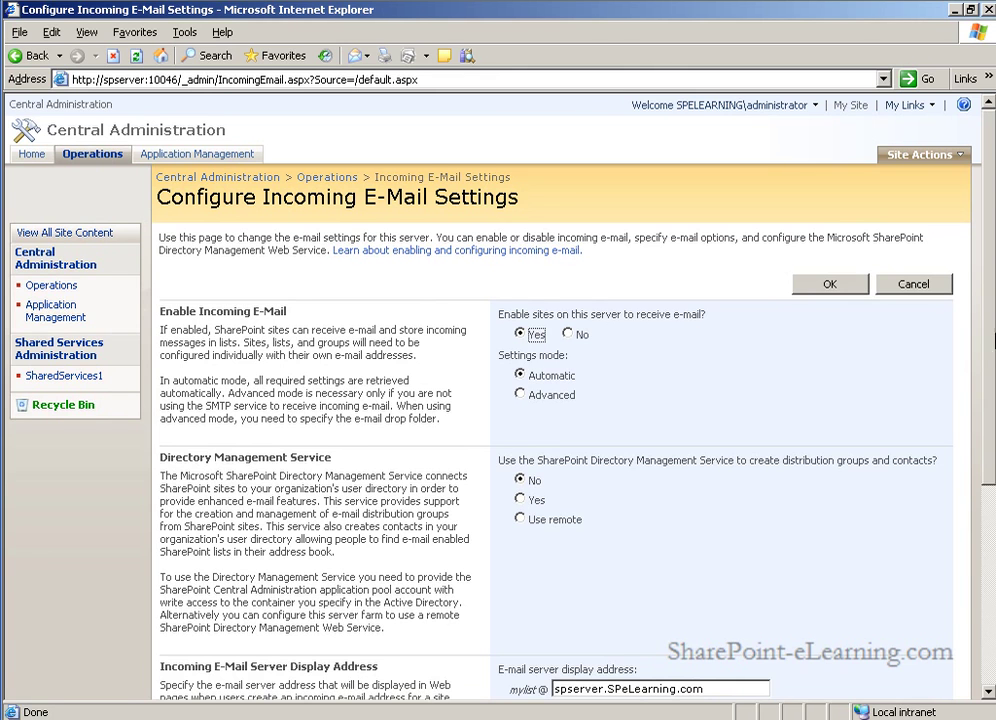
scroll(980, 448, down, 3)
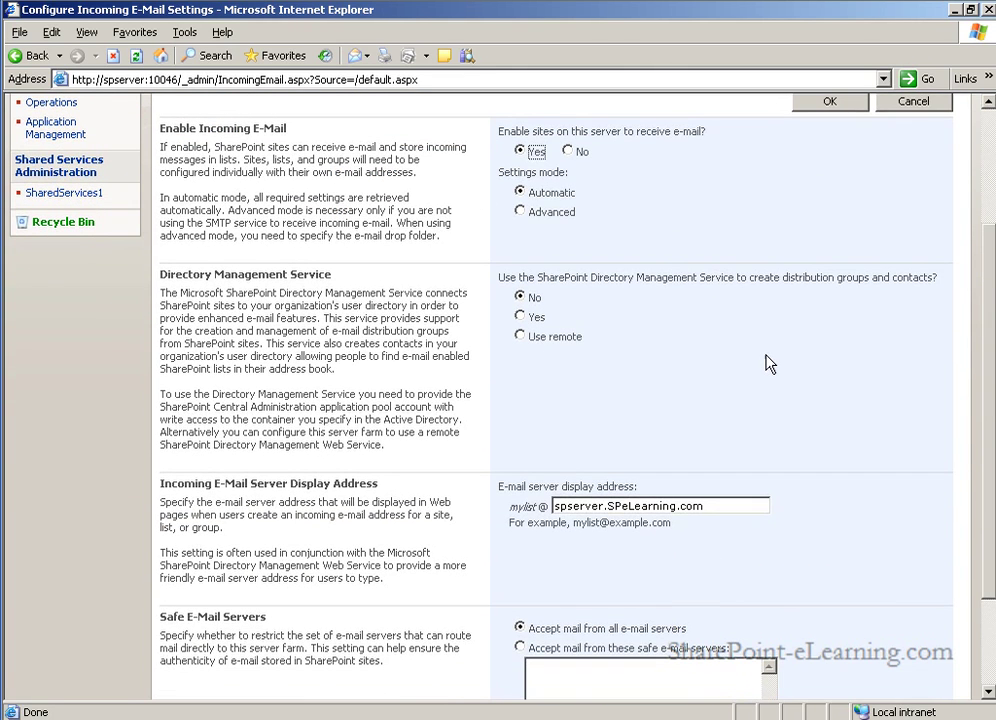
scroll(768, 363, up, 1)
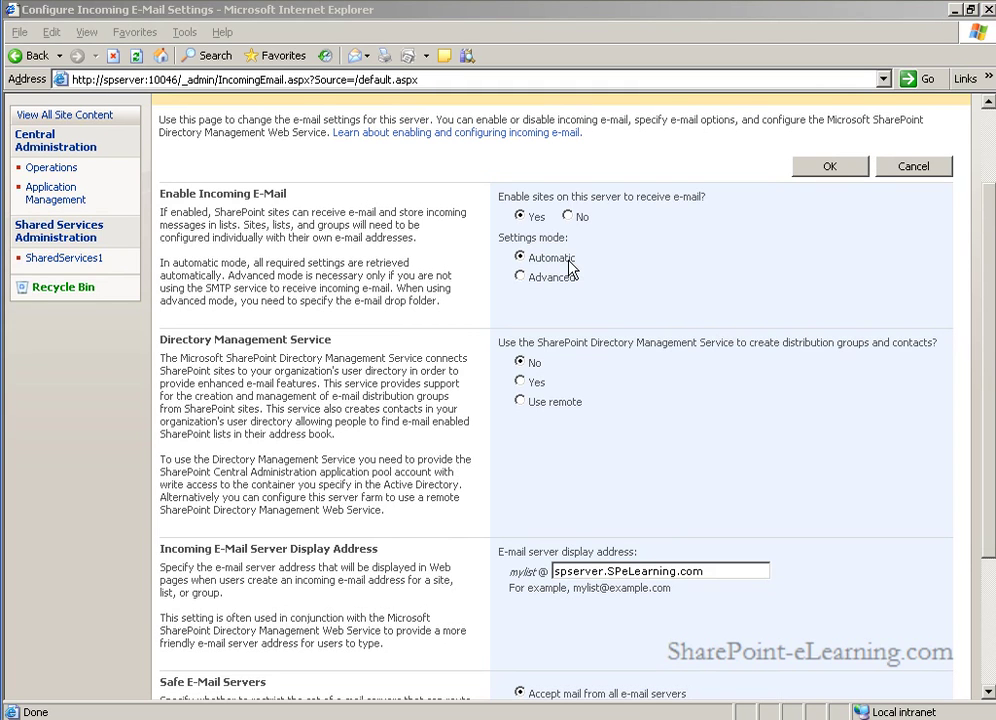
click(520, 276)
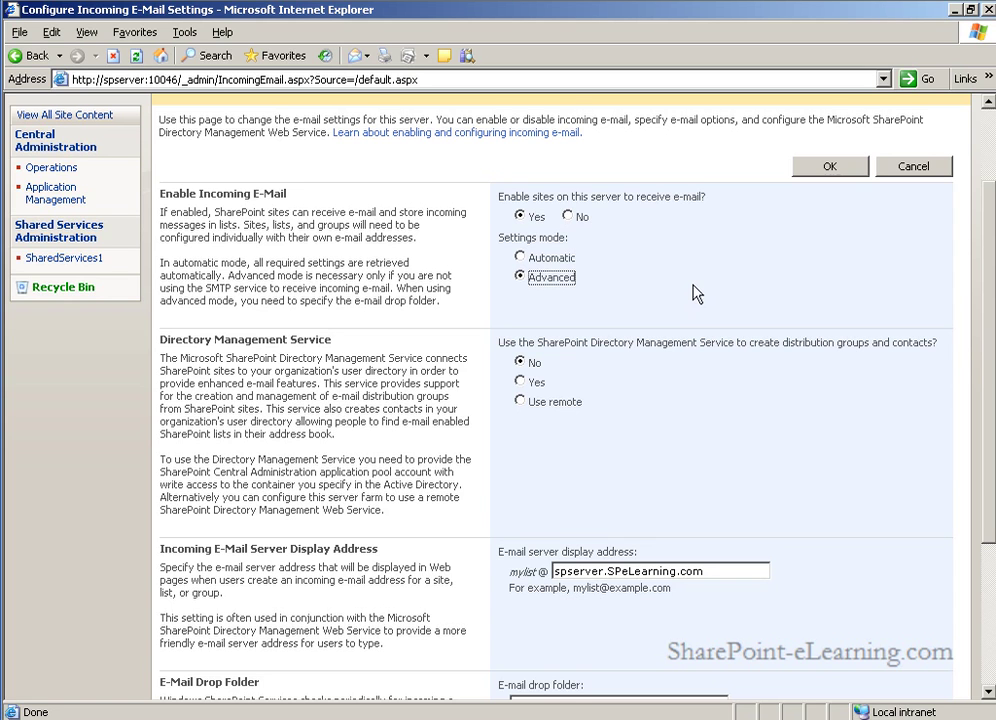
click(540, 258)
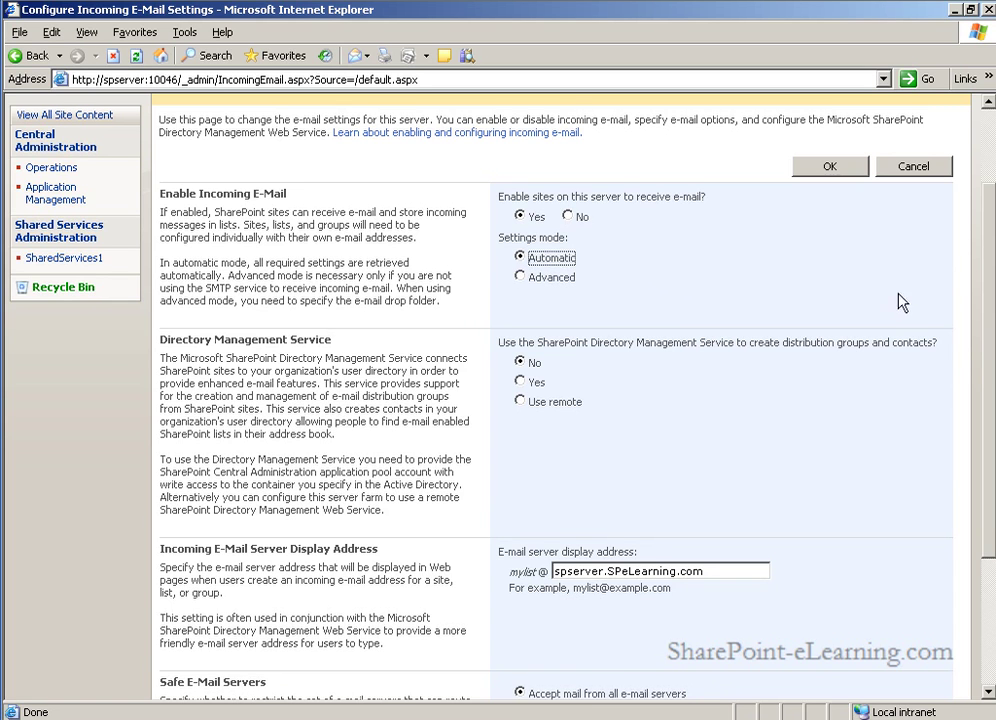
scroll(790, 336, down, 4)
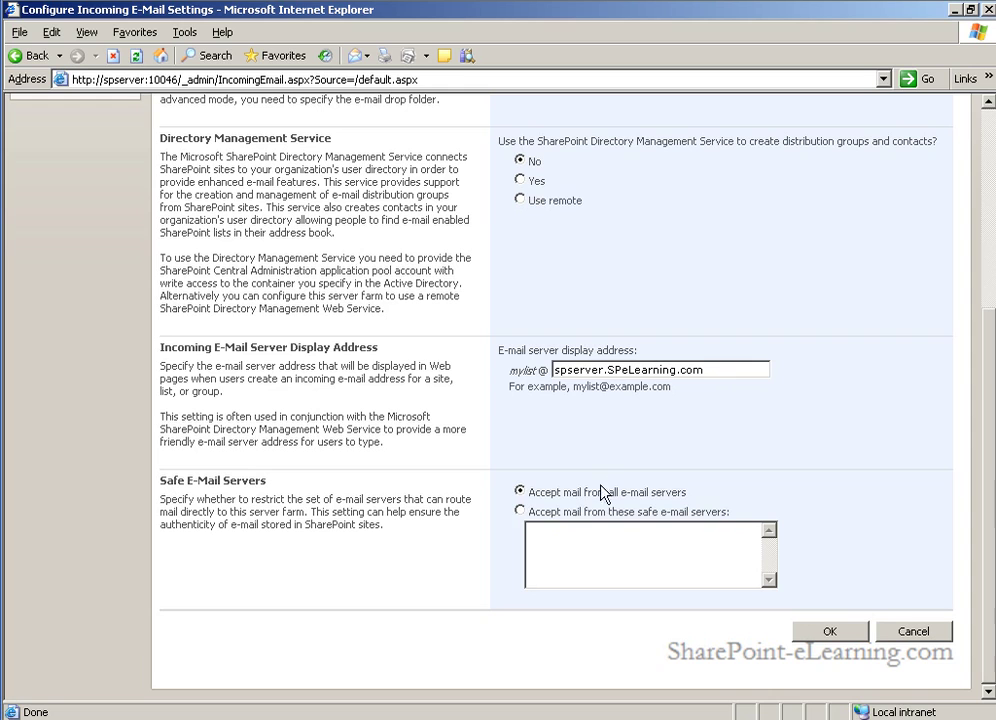
Step: Restrict incoming mail to the listed safe e-mail servers and start filling in the servers box
click(521, 511)
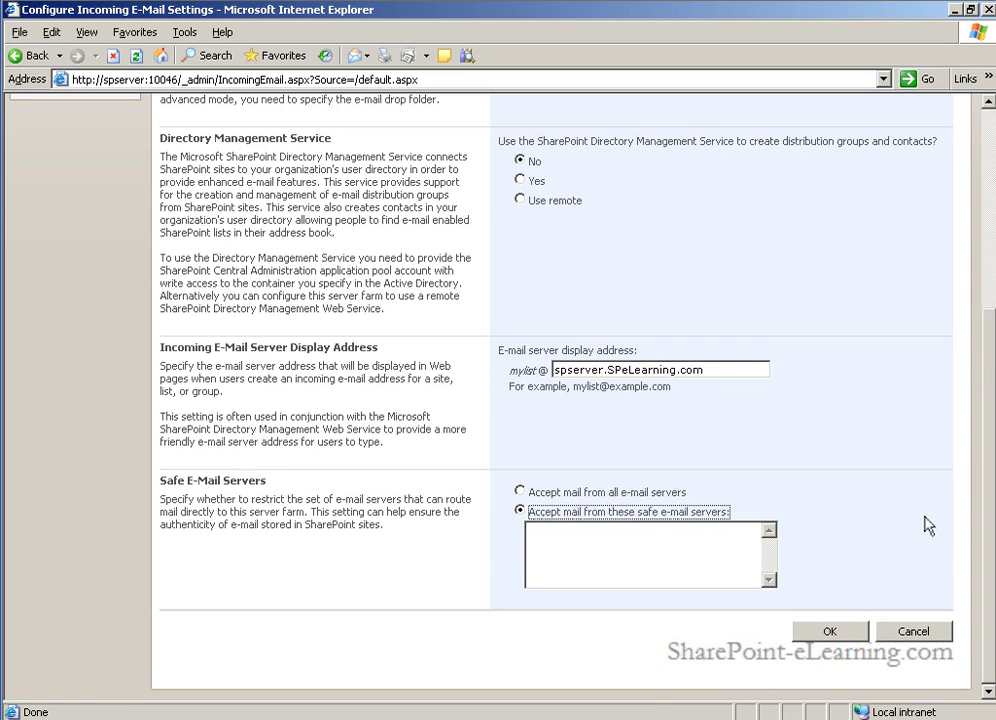
click(662, 553)
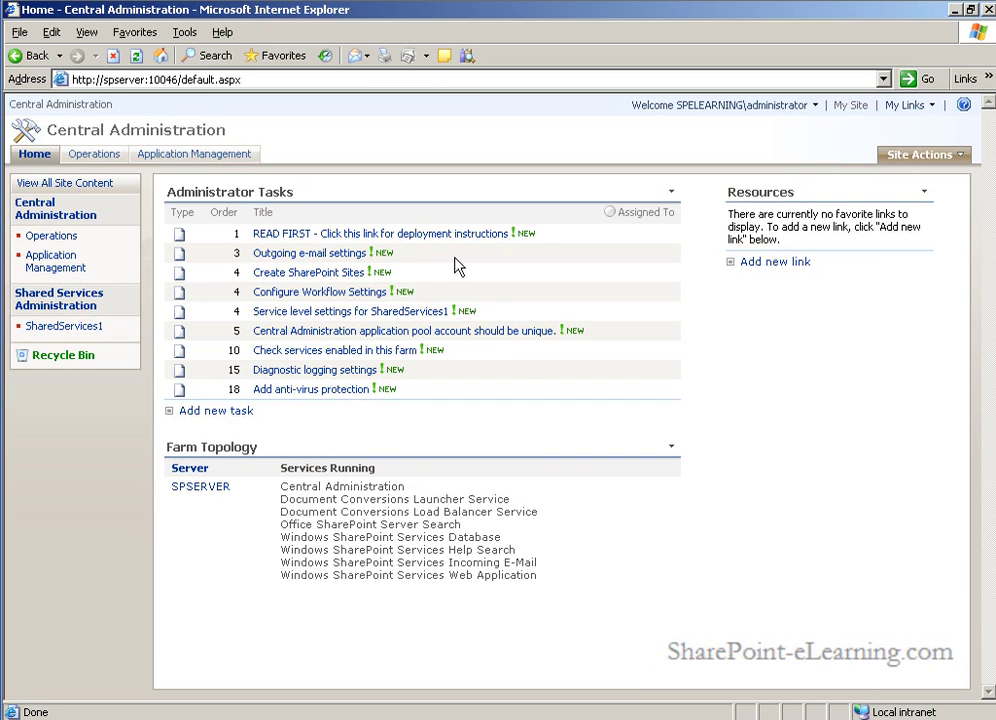
Step: Go to the Configure Outgoing E-Mail Settings page through the Outgoing e-mail settings task
click(324, 254)
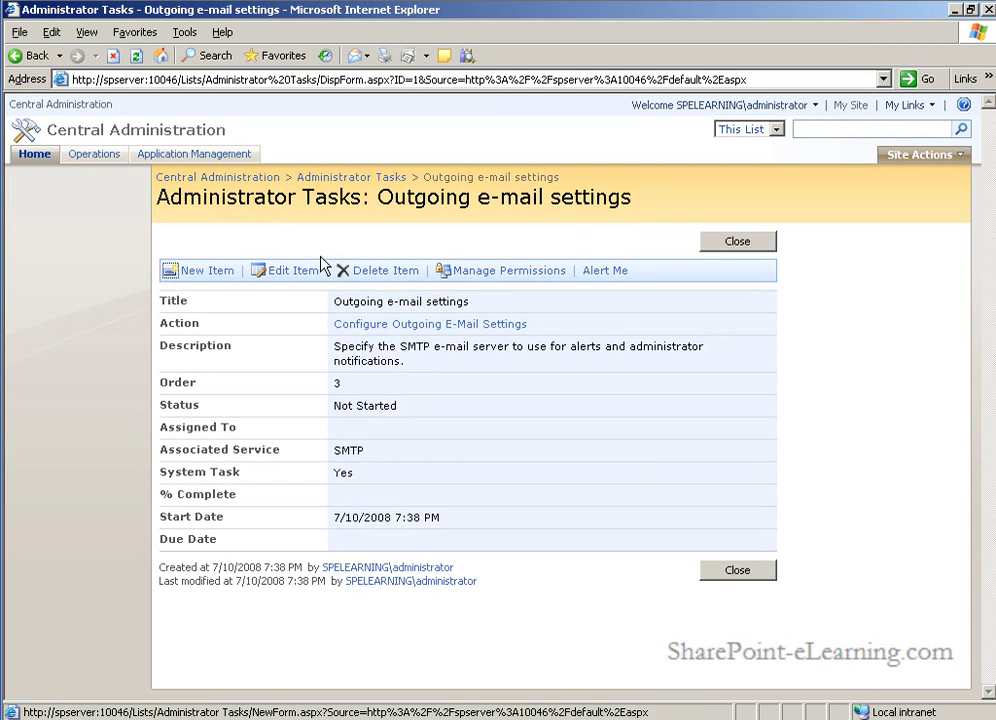
click(460, 325)
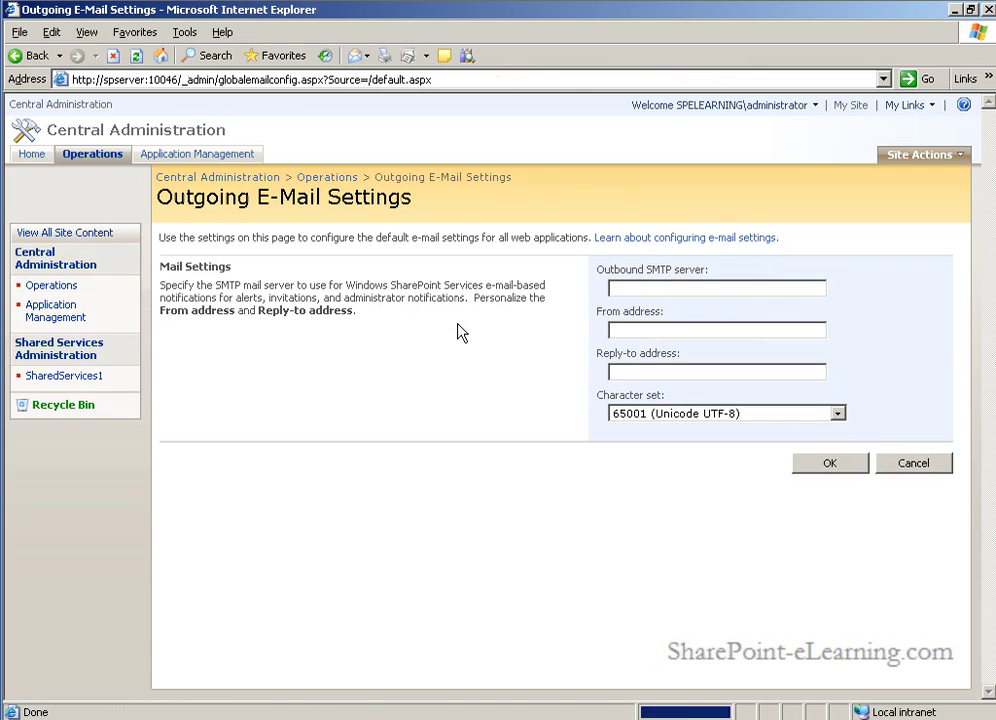
click(651, 290)
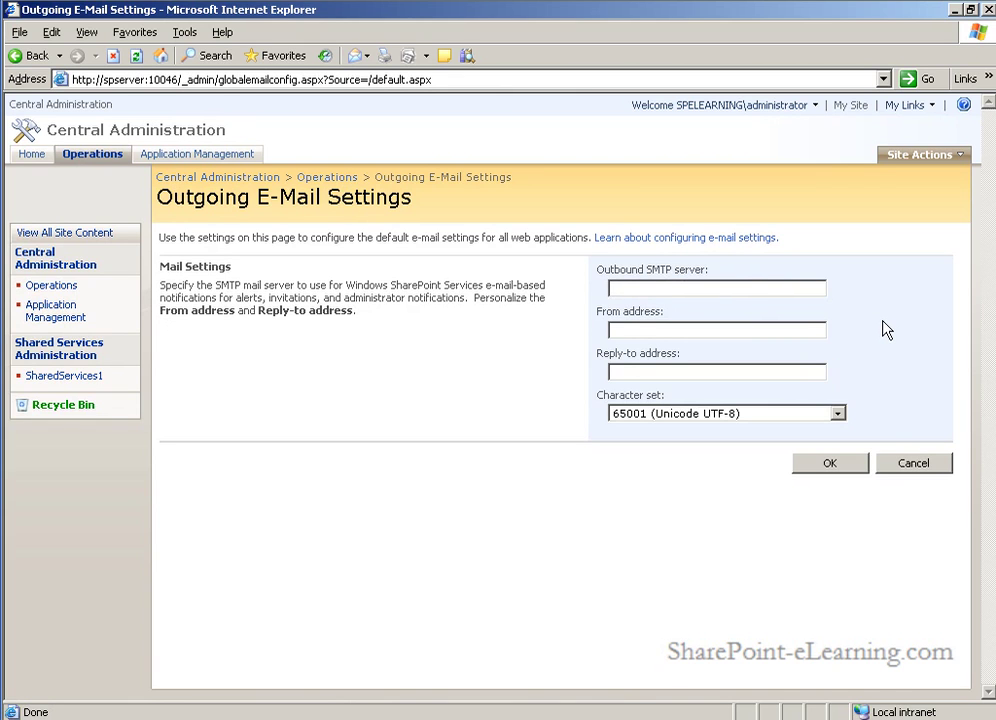
text(spserver.spelearning.com)
click(646, 331)
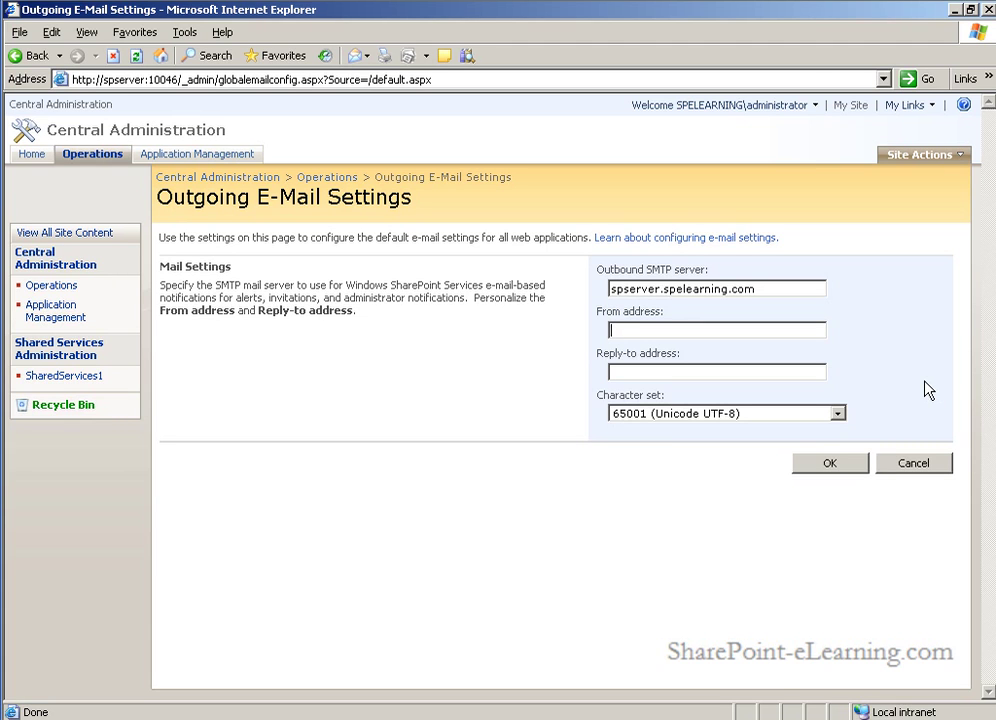
key(Tab)
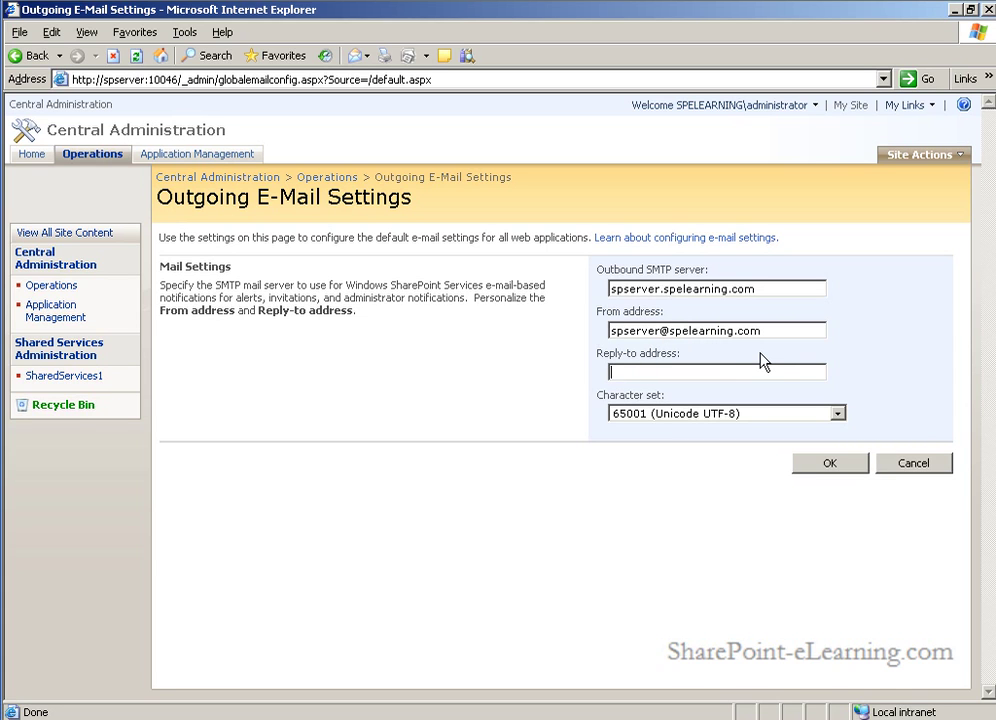
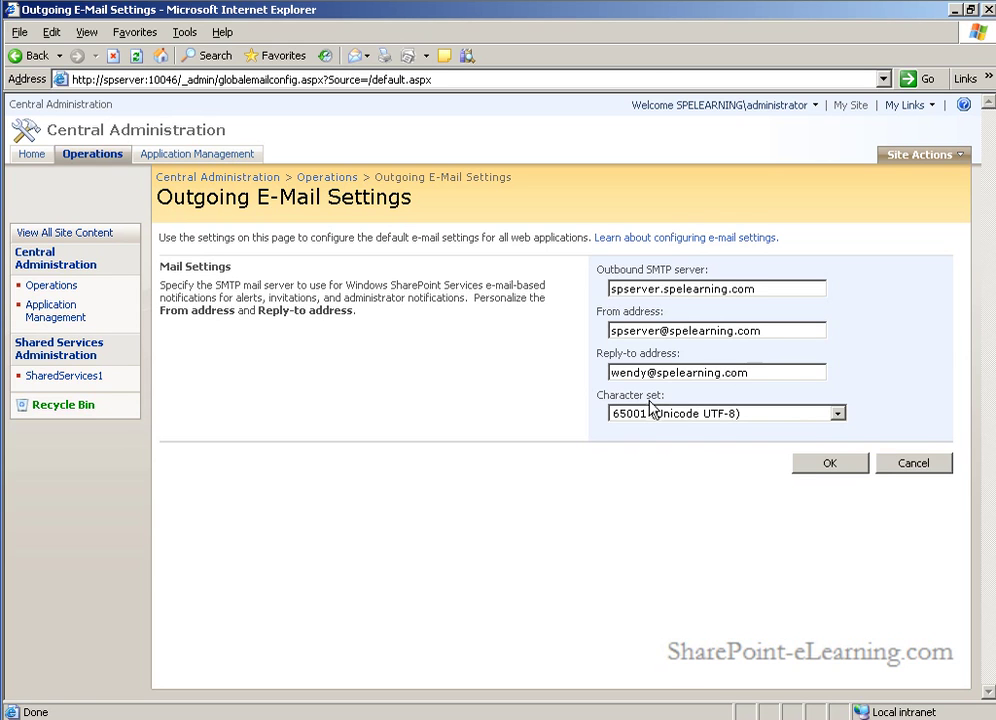
Step: Leave the character set on 65001 (Unicode UTF-8) and confirm the outgoing e-mail form with OK
click(838, 414)
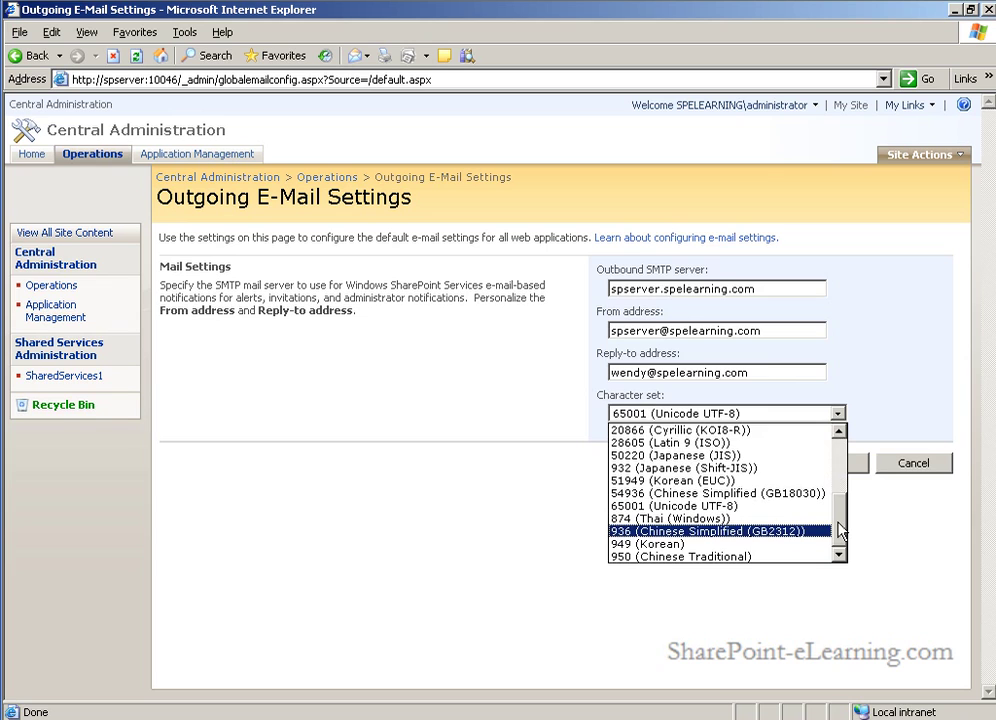
key(Escape)
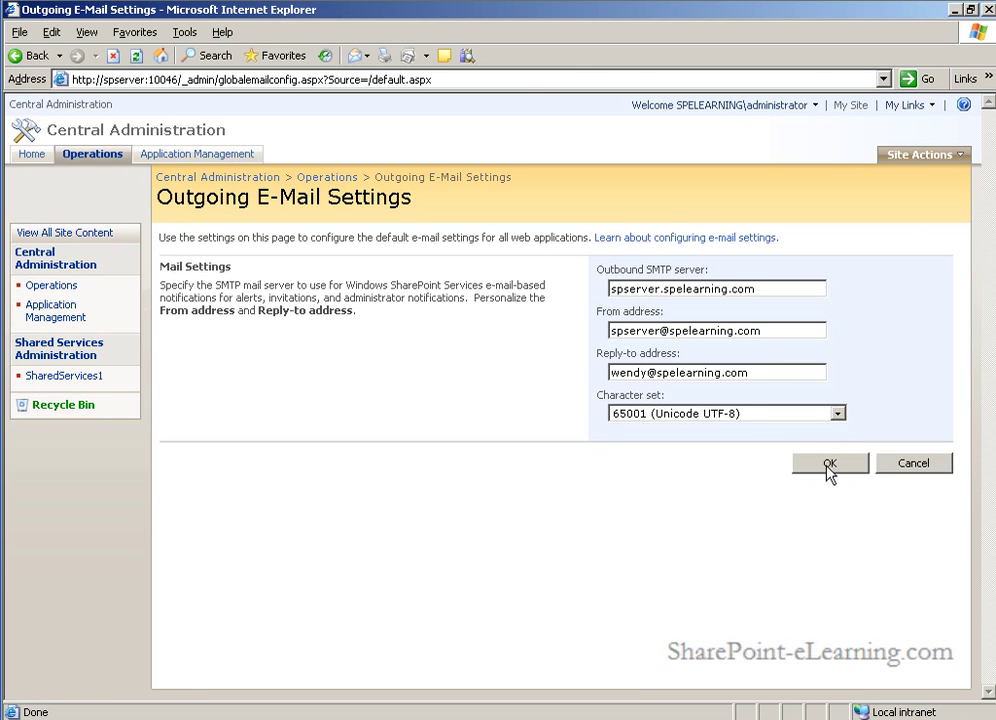
click(829, 470)
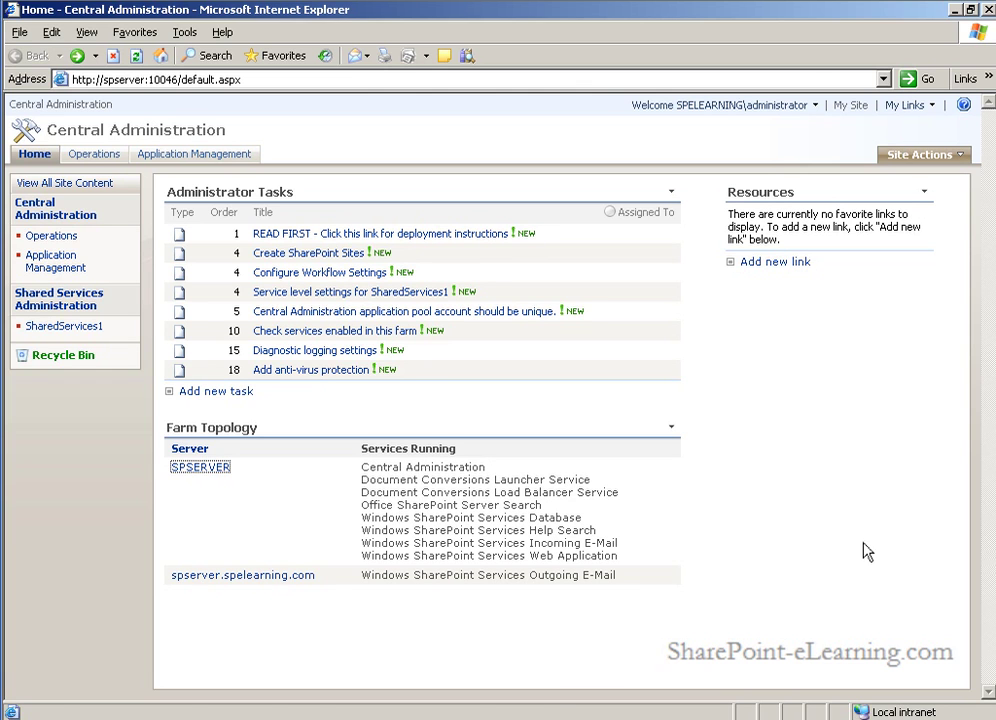
Step: Review the services running on SPSERVER, then return to the Central Administration home page
click(201, 467)
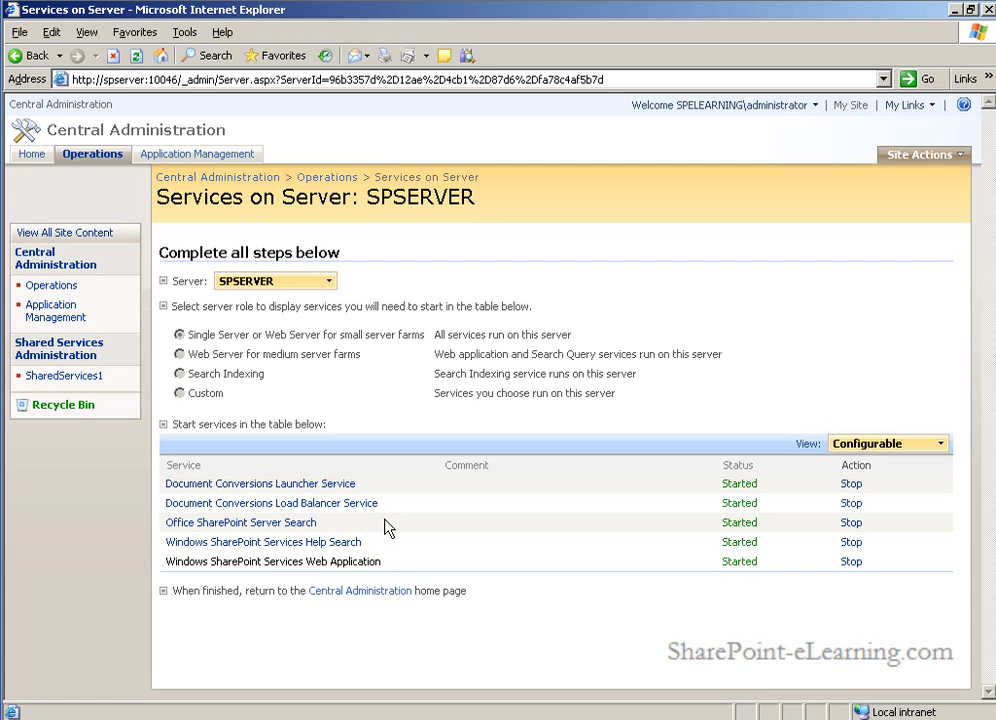
click(405, 590)
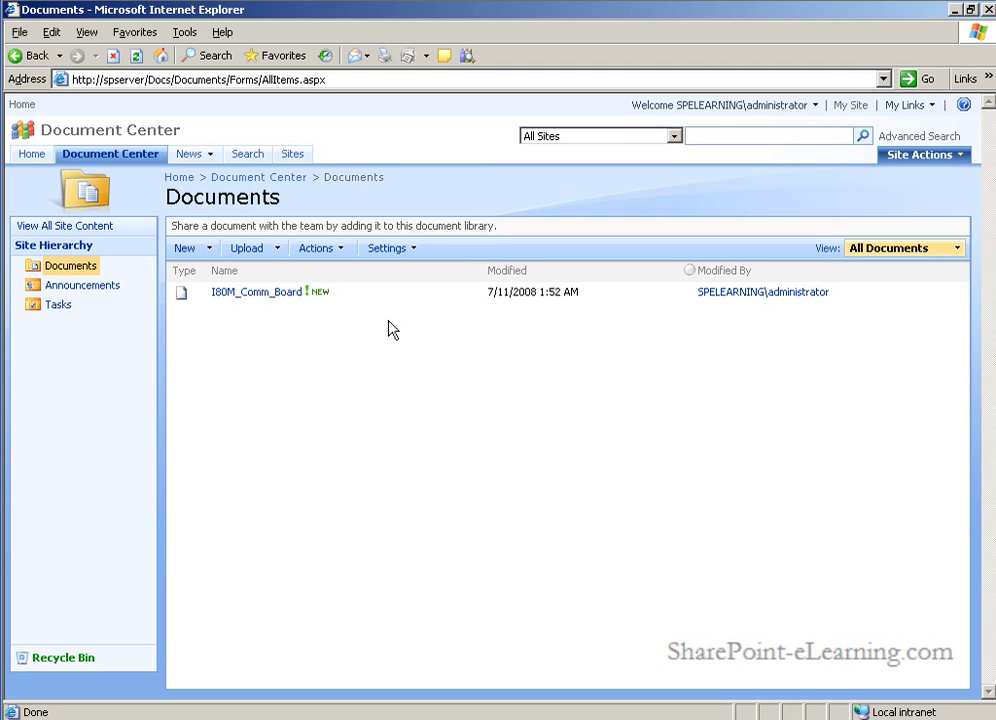
Step: Close Internet Explorer and enter C:\SPEL\ifilter60.exe in the Windows Start > Run dialog
mouse_move(299, 309)
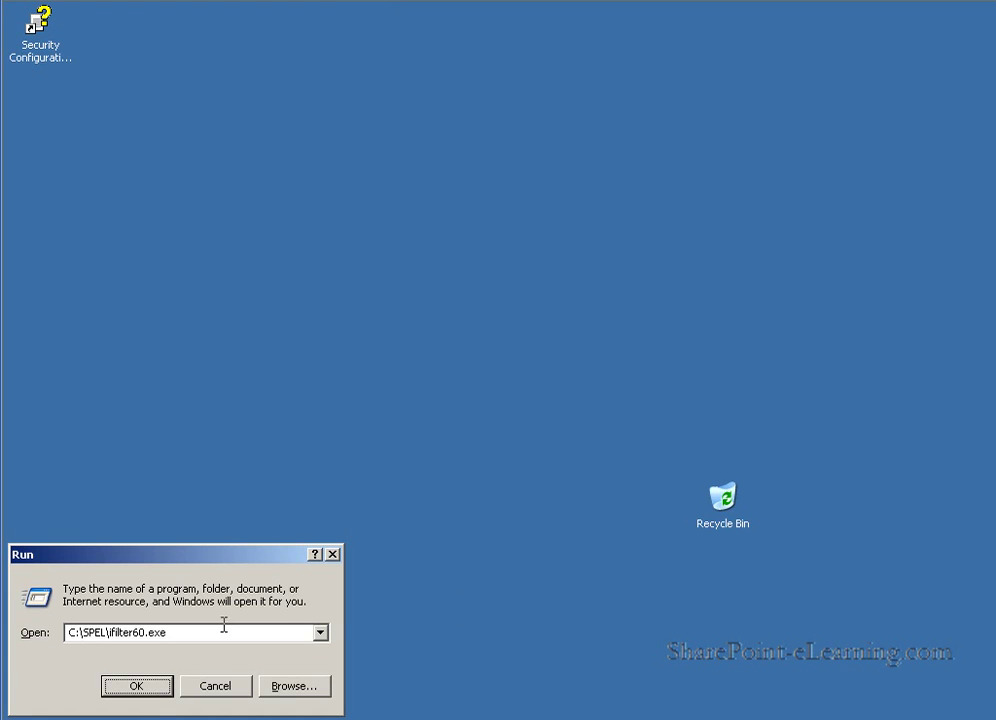
Step: Run C:\SPEL\ifilter60.exe to start the Adobe PDF IFilter 6.0 setup
click(158, 684)
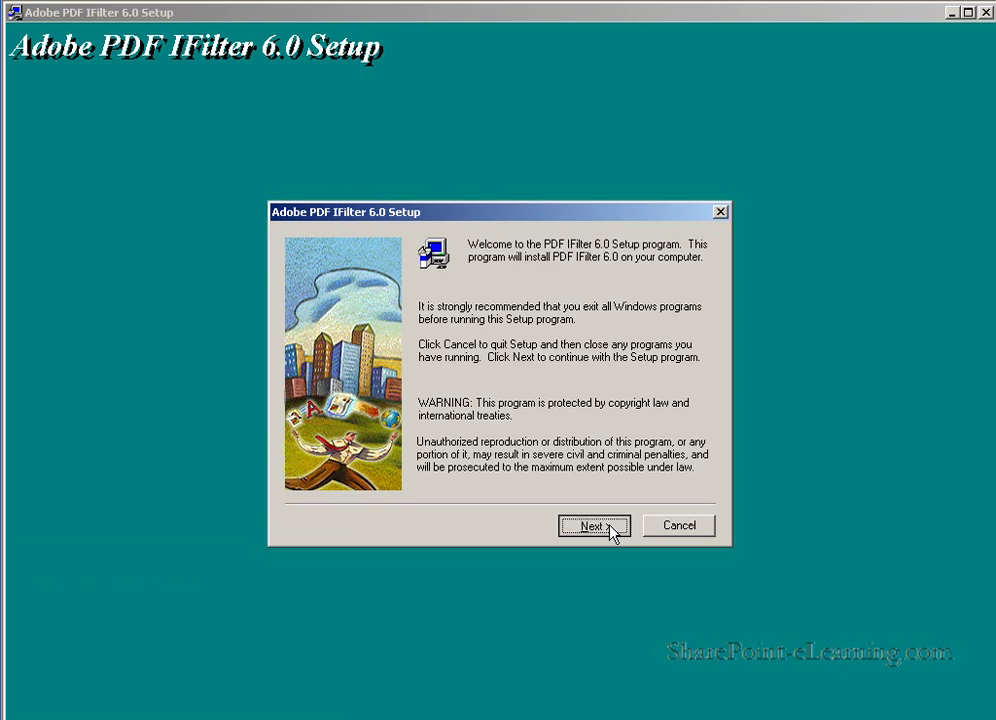
Step: Install Adobe PDF IFilter 6.0 into C:\Program Files\Adobe\PDF IFilter 6.0, accepting the license
click(600, 526)
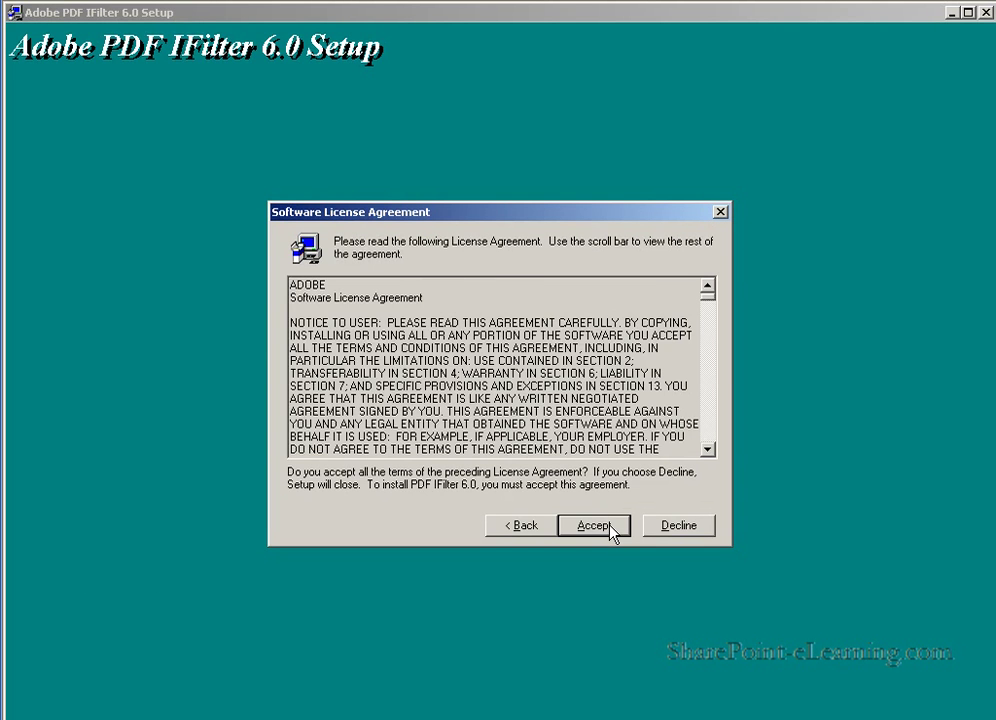
click(600, 526)
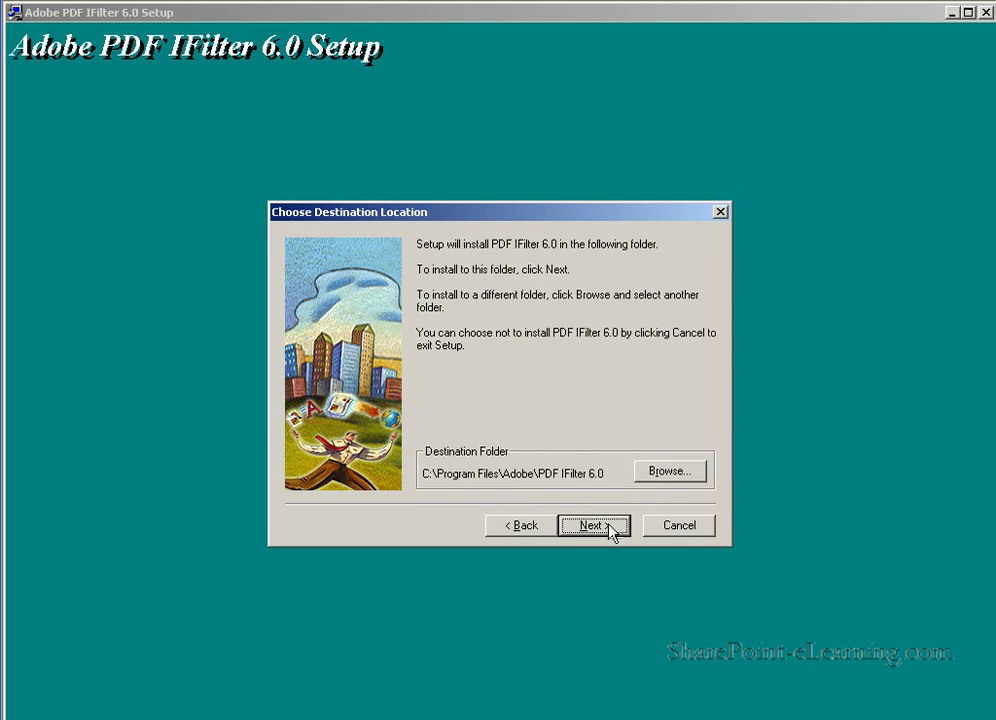
click(594, 525)
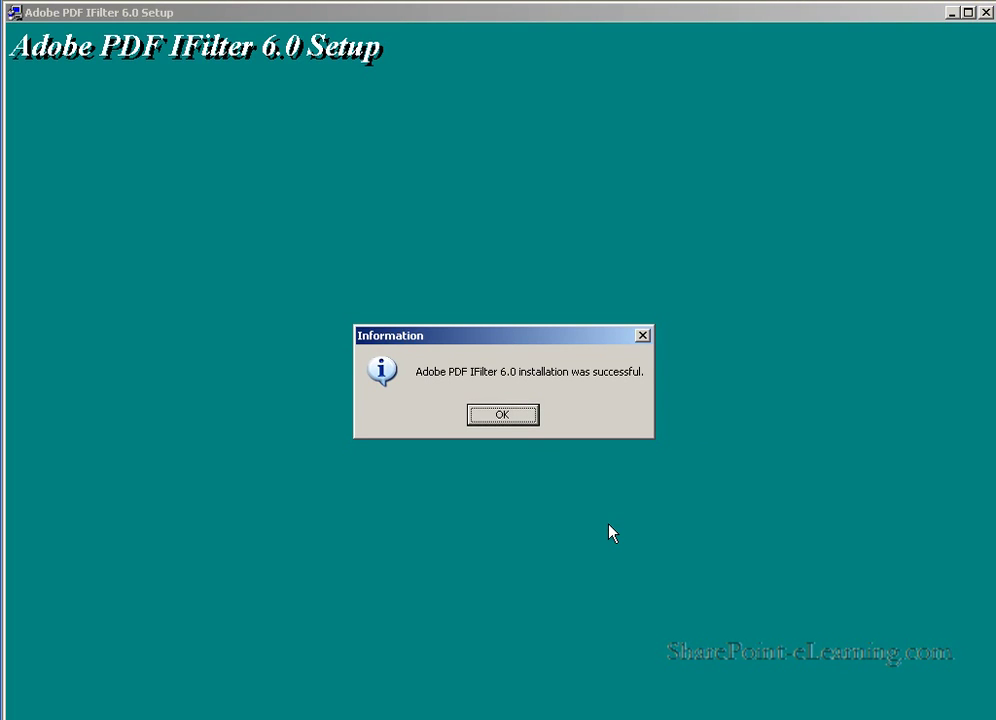
click(505, 416)
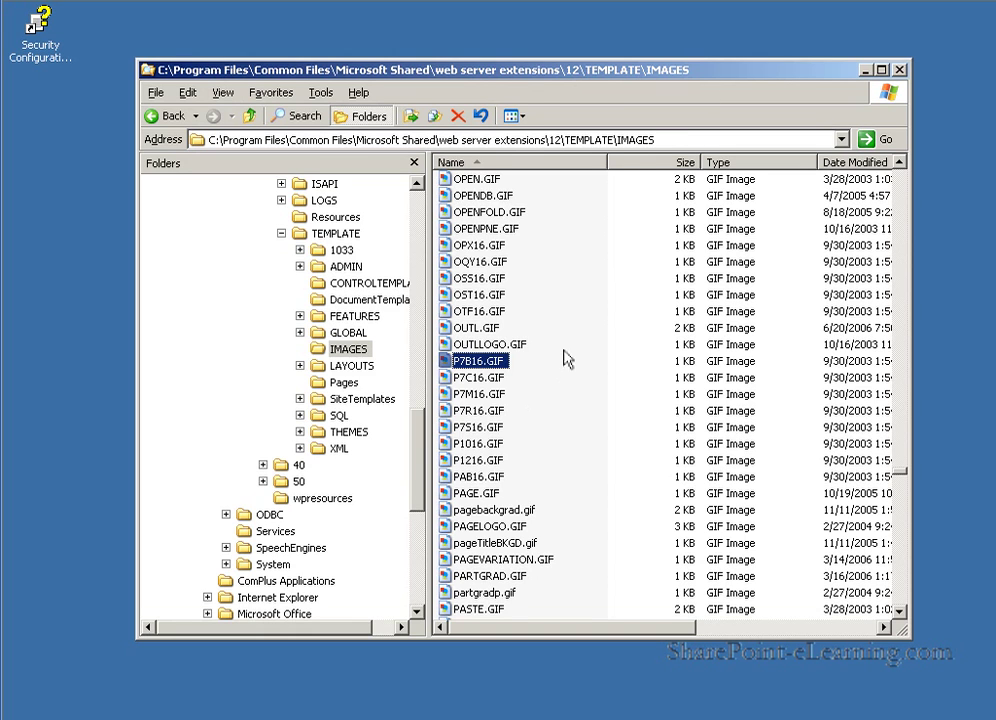
Step: Paste pdf16.gif into the 12\TEMPLATE\IMAGES folder, then switch to TEMPLATE\XML
mouse_move(565, 354)
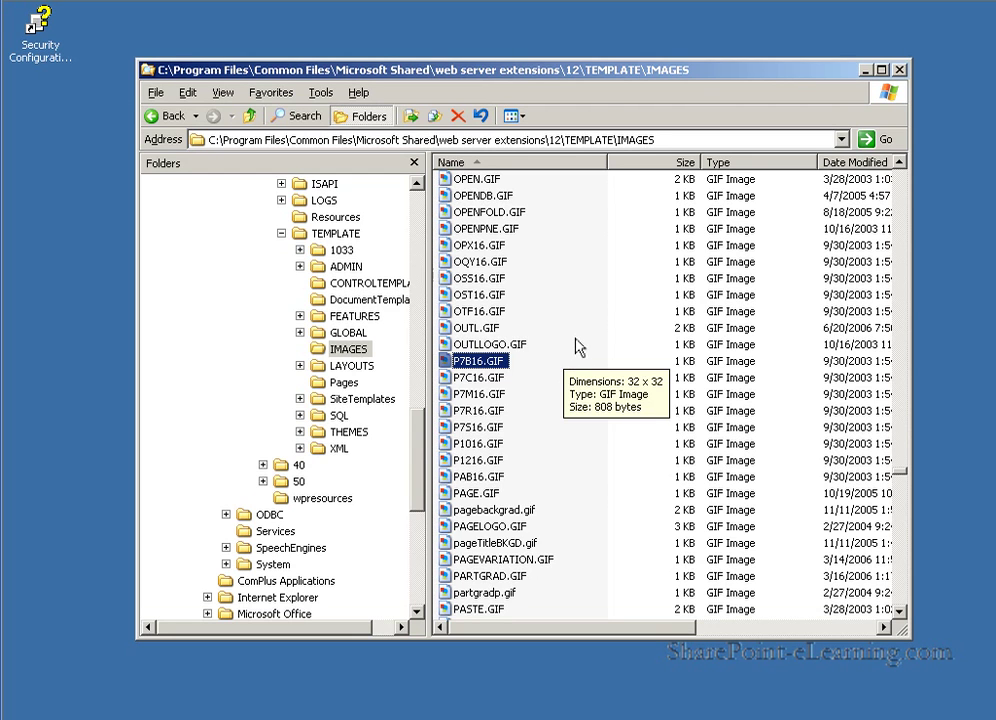
right_click(576, 347)
click(618, 440)
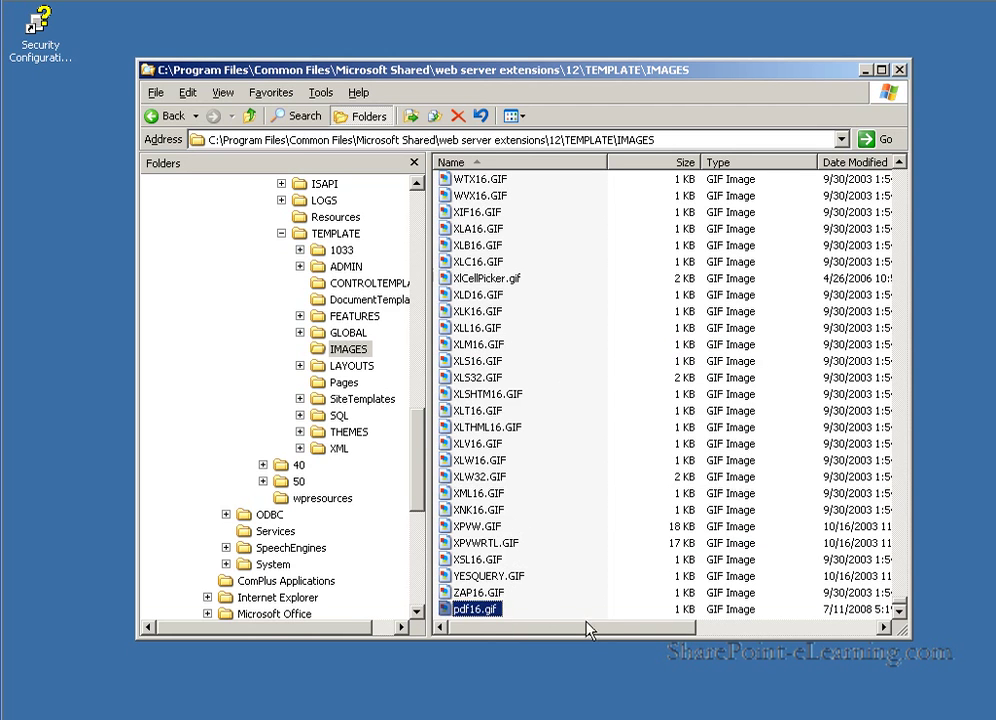
mouse_move(478, 620)
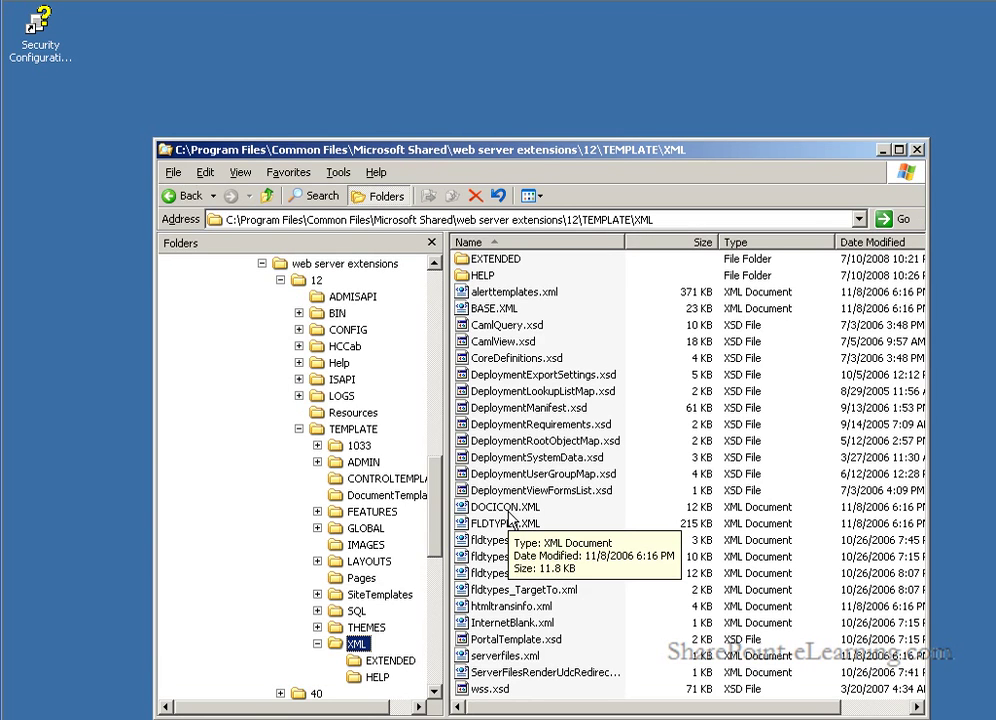
Step: Open DOCICON.XML from TEMPLATE\XML with Notepad
right_click(511, 516)
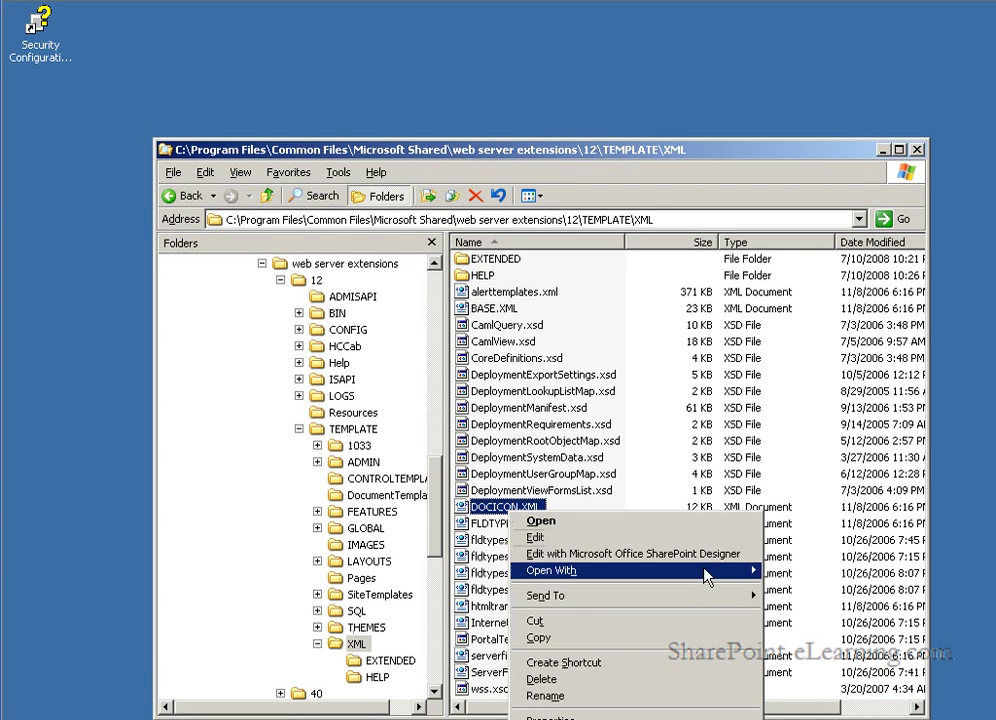
mouse_move(707, 577)
click(806, 647)
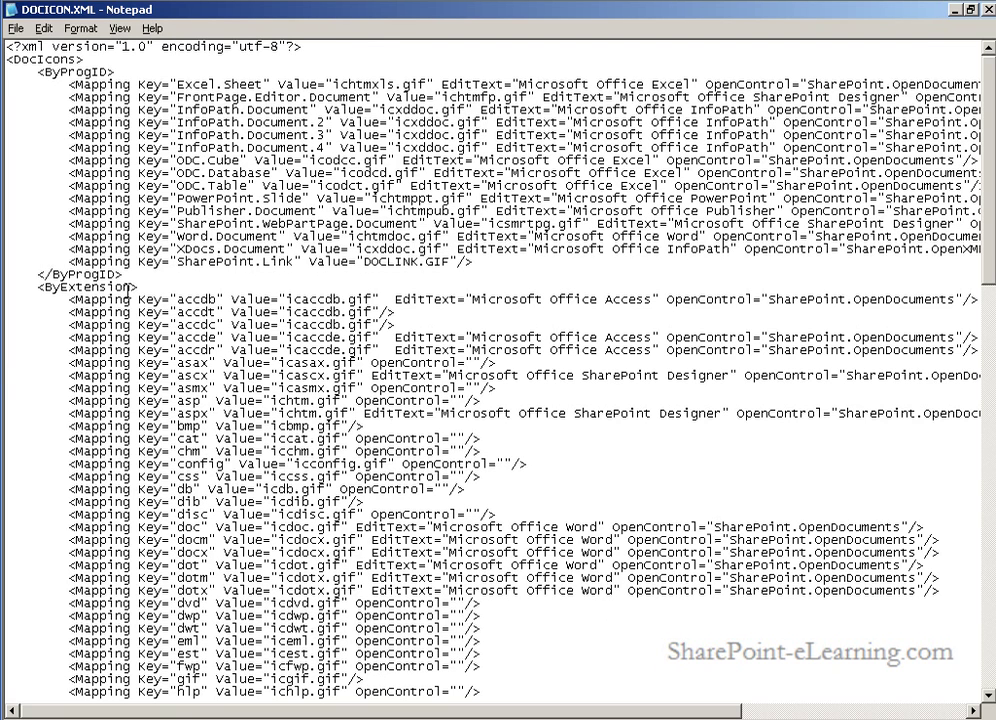
Step: Insert <Mapping Key="pdf" Value="pdf16.gif"/> on a new line above the png mapping
scroll(124, 320, down, 15)
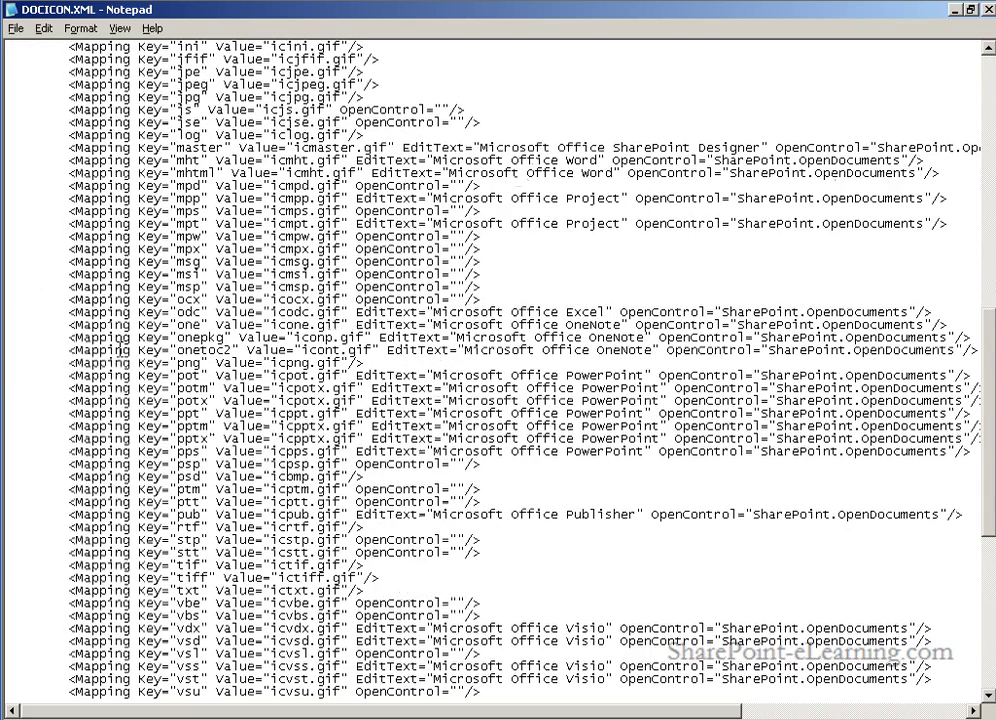
click(55, 362)
key(Return)
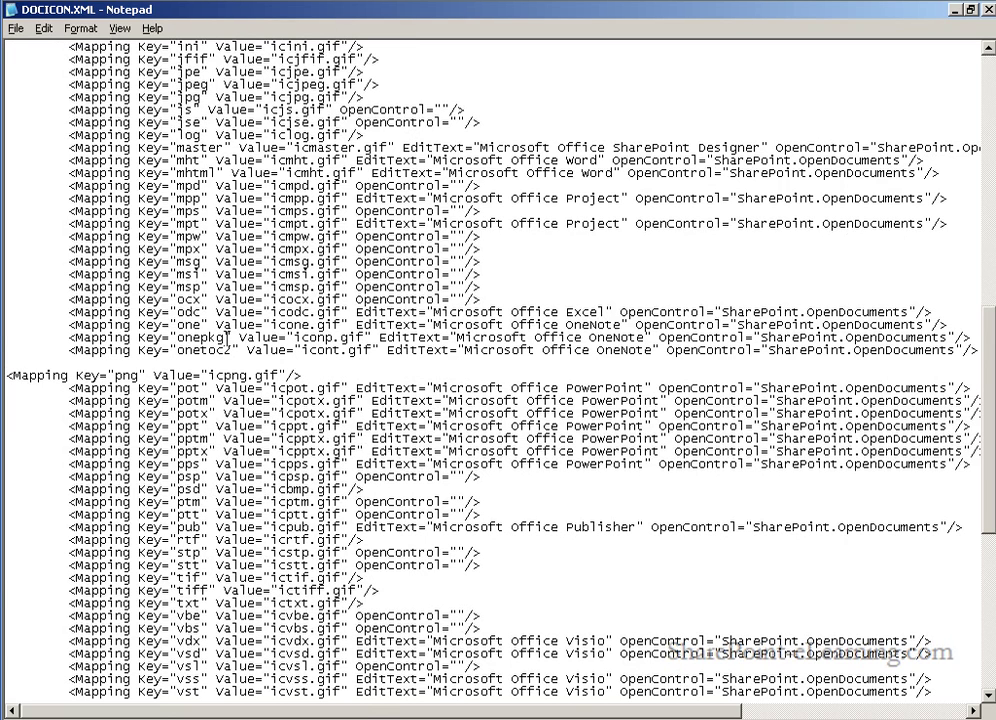
click(103, 364)
key(ctrl+z)
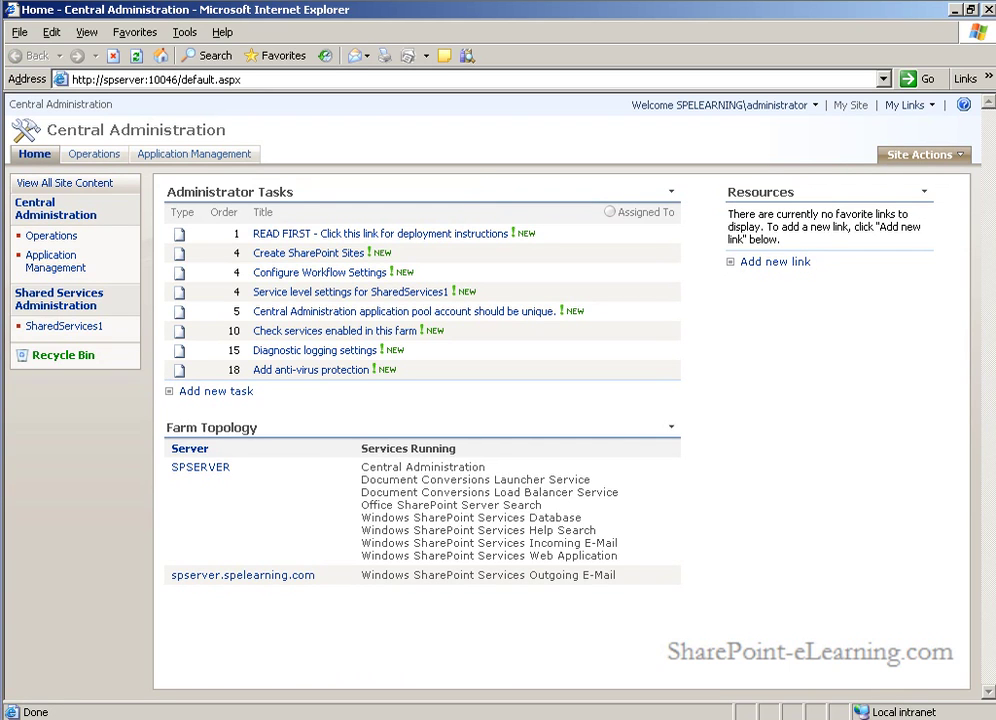
Step: Go to SharedServices1's Search settings file types list and start a New File Type
click(86, 337)
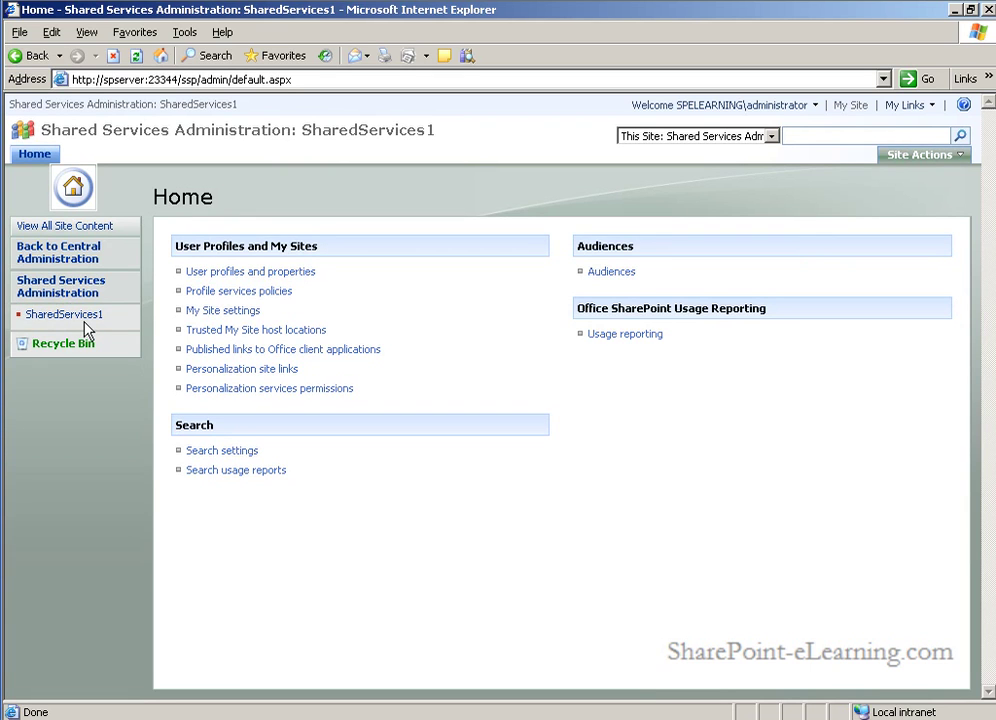
click(247, 458)
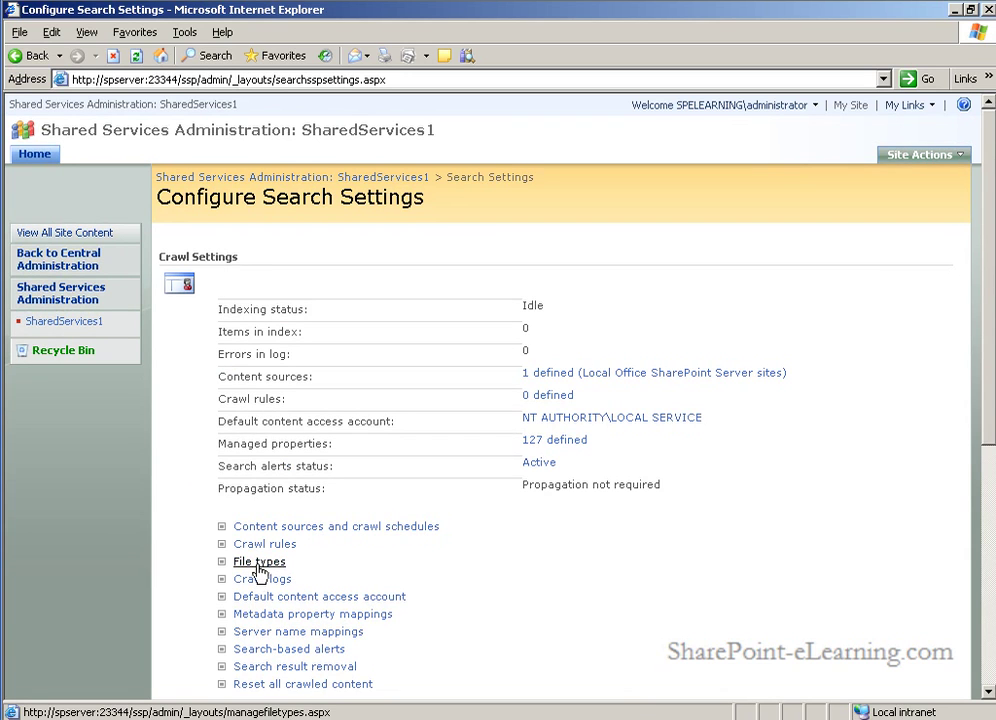
click(262, 566)
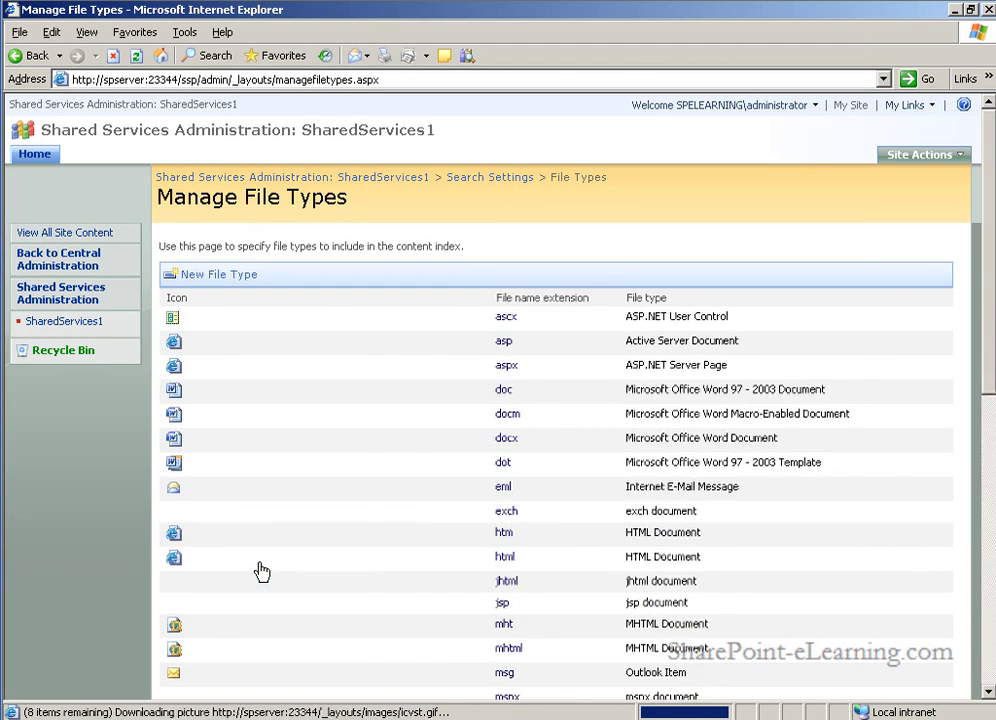
drag(988, 296, 988, 401)
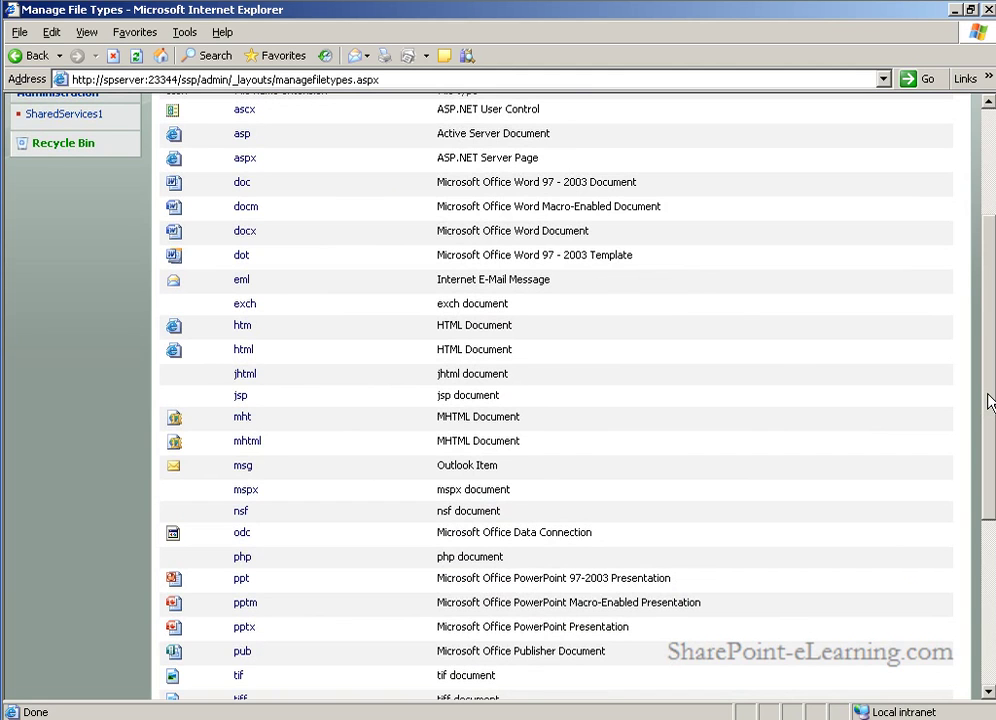
scroll(988, 401, down, 1)
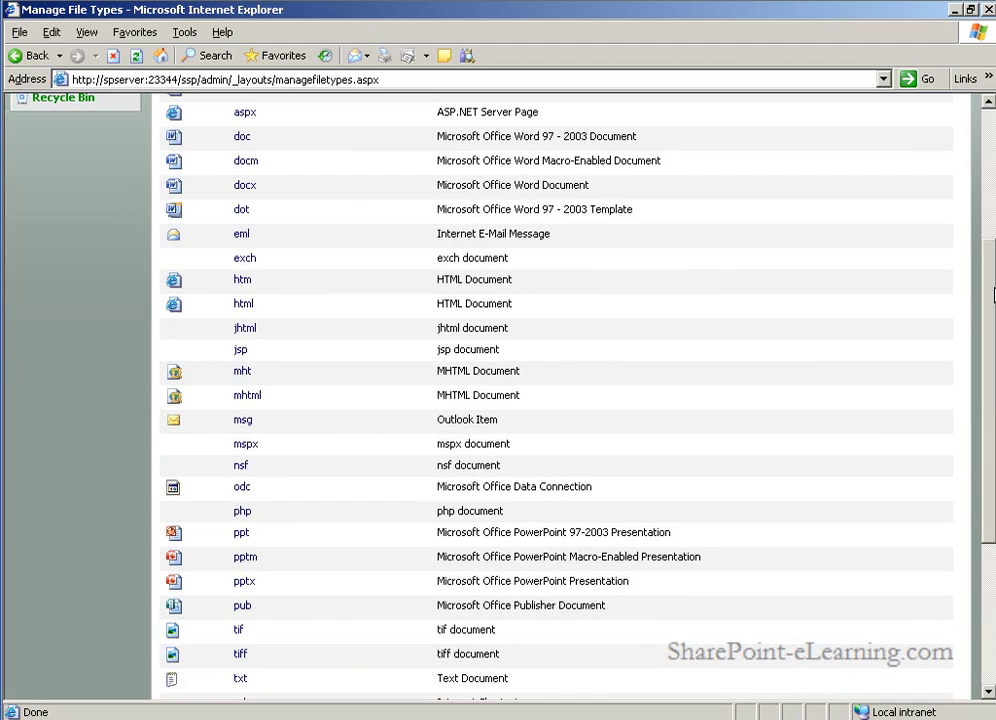
scroll(993, 295, up, 5)
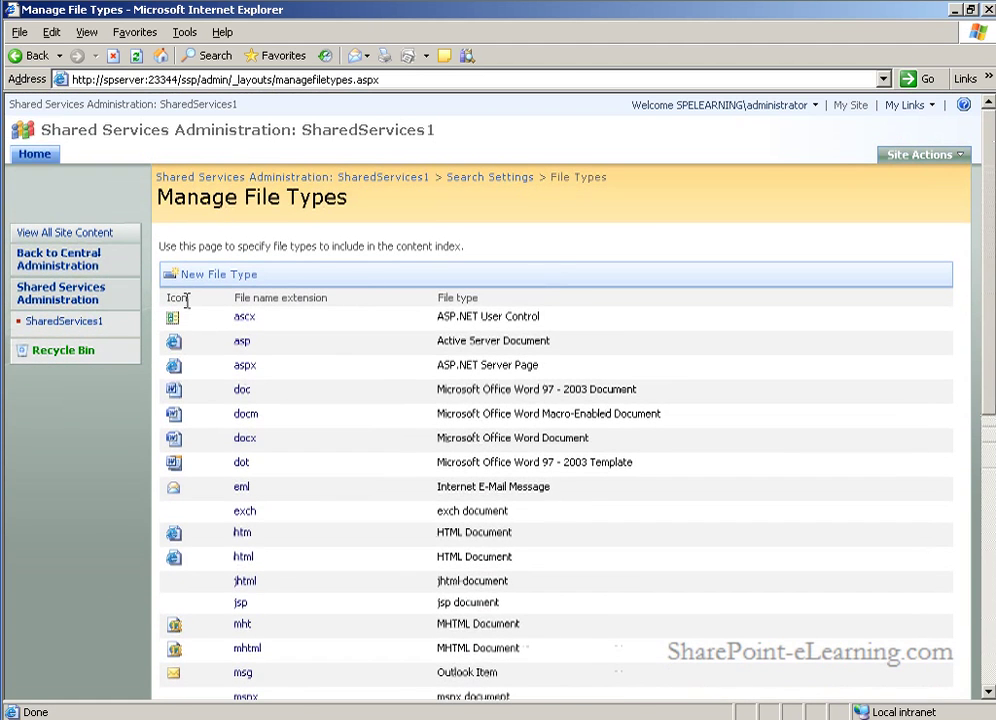
click(222, 276)
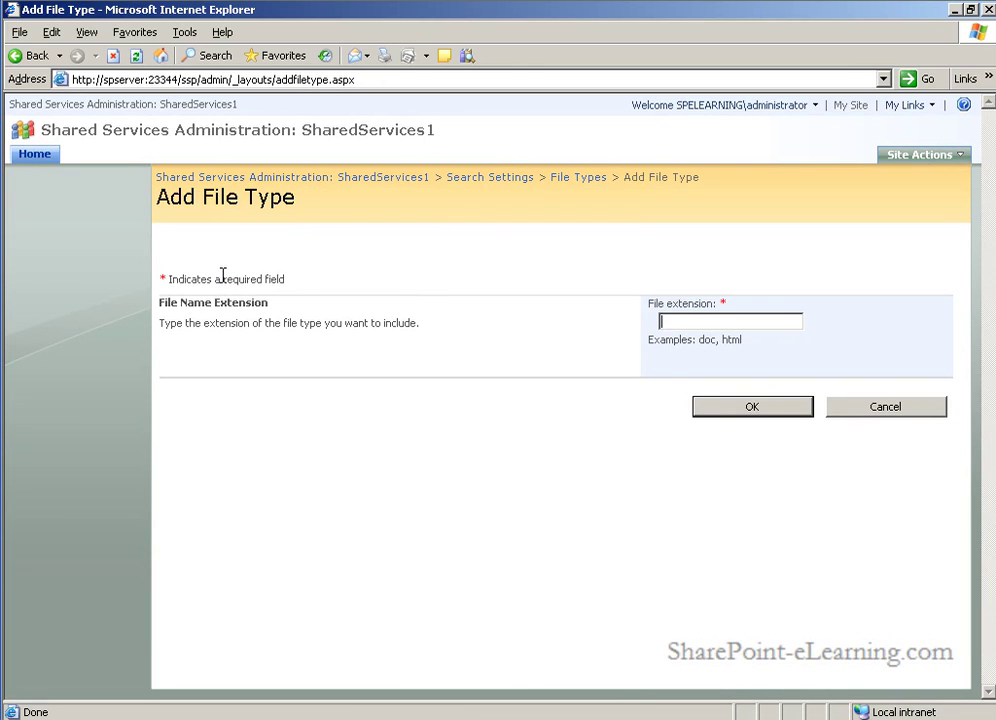
Step: Enter pdf as the file extension and save it
text(pdf)
click(773, 413)
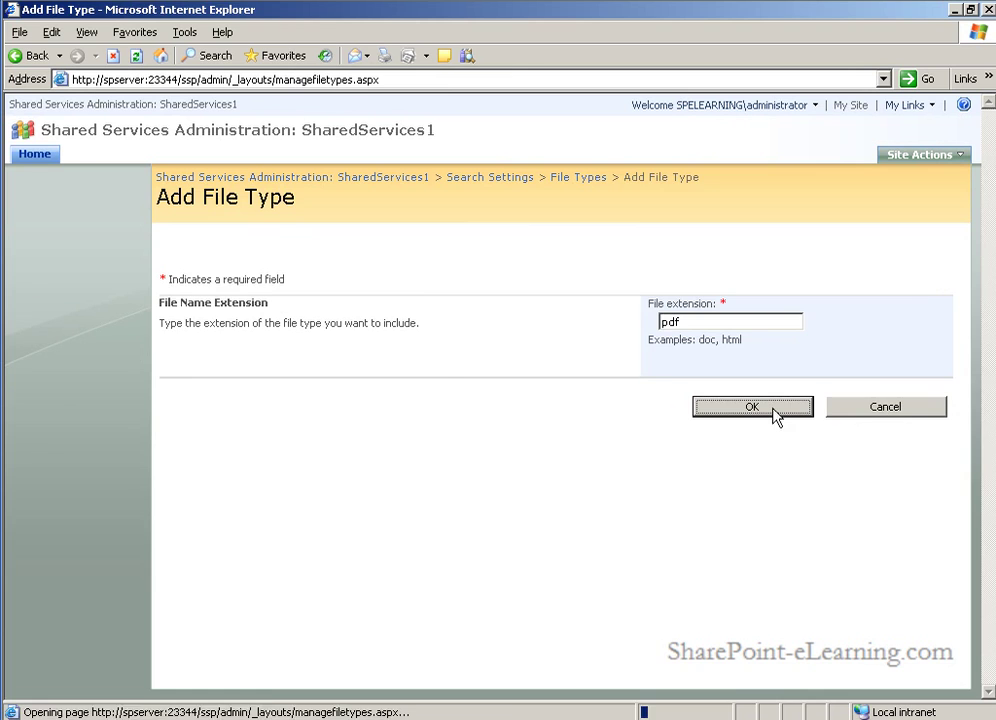